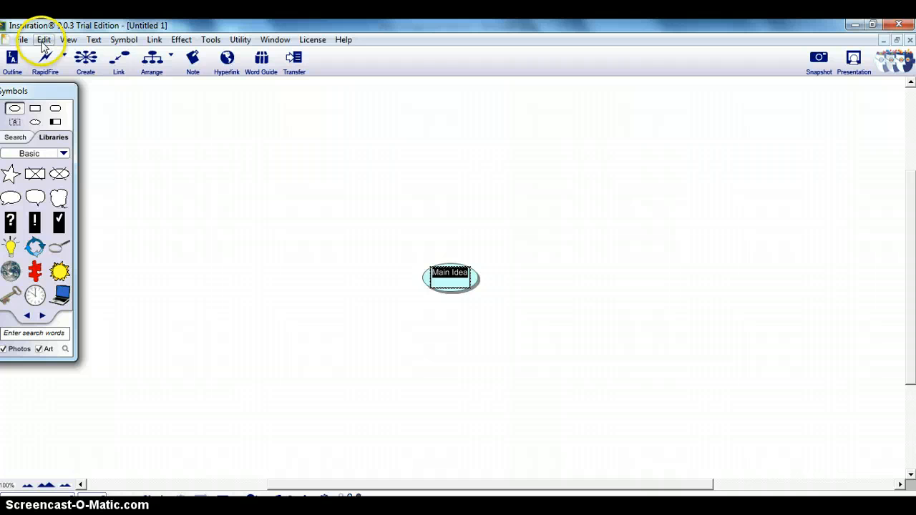
Step: Insert the wonderwoman picture from the Pictures library as the Main Idea symbol and shrink it to a small graphic near the canvas centre
left_click(43, 40)
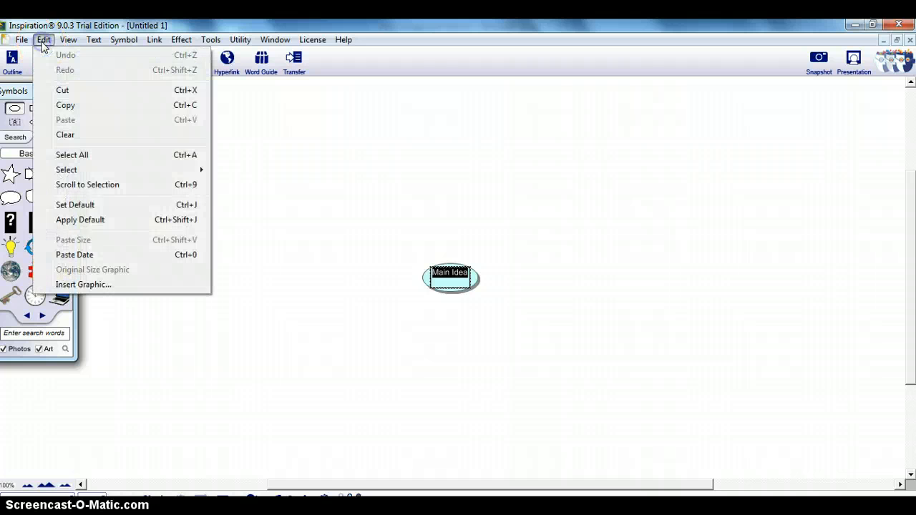
left_click(84, 284)
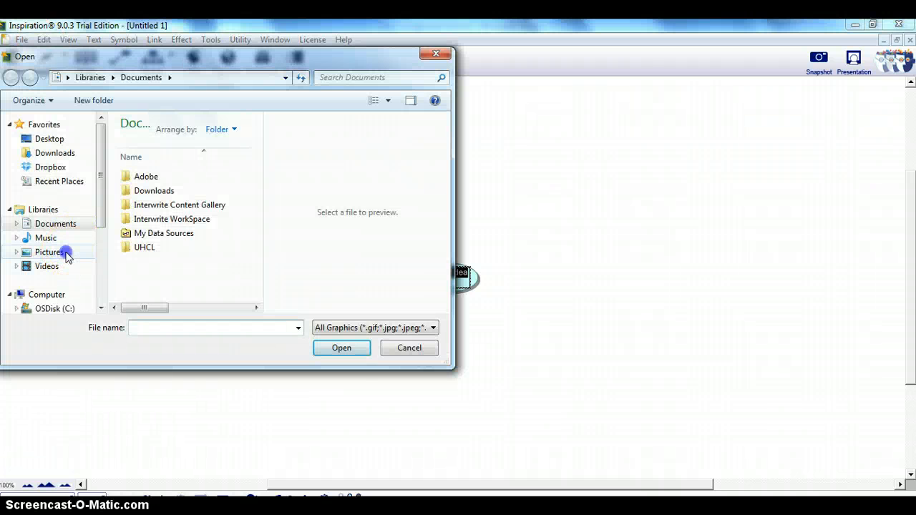
left_click(65, 256)
left_click_drag(259, 169, 255, 295)
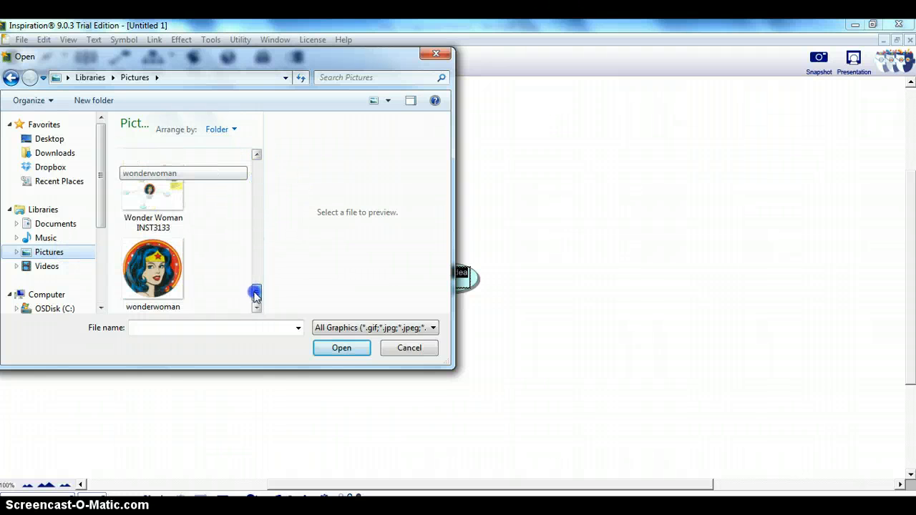
left_click(152, 271)
left_click(341, 349)
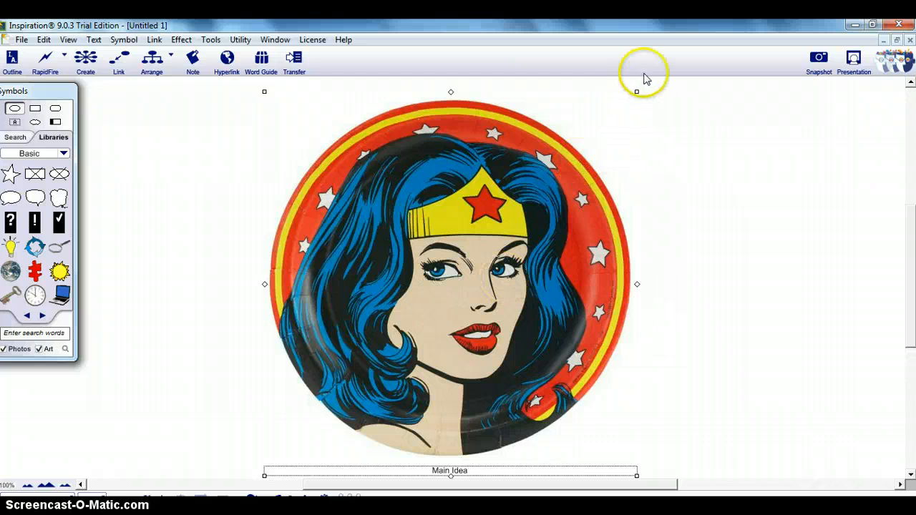
left_click_drag(635, 92, 374, 363)
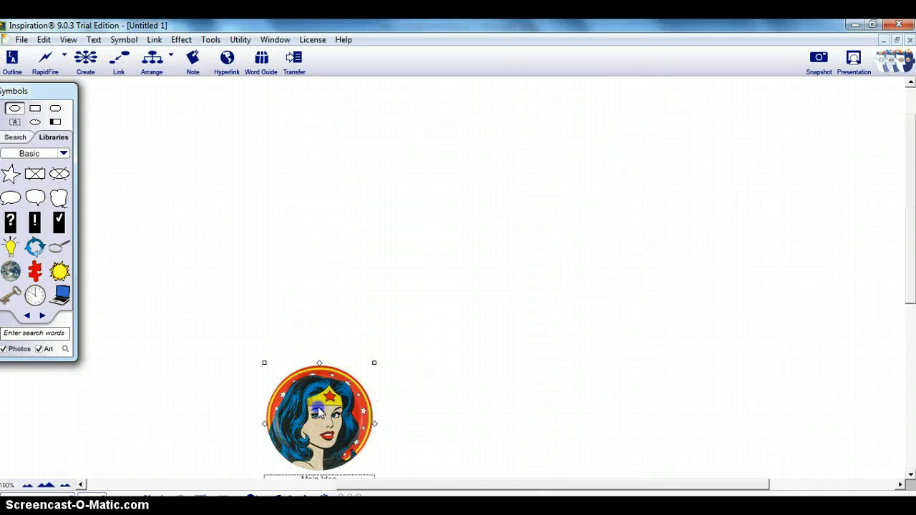
Step: Replace the Main Idea caption with three lines: "Wonder Woman", "INST3133.10" and "Spring 2013"
left_click(436, 324)
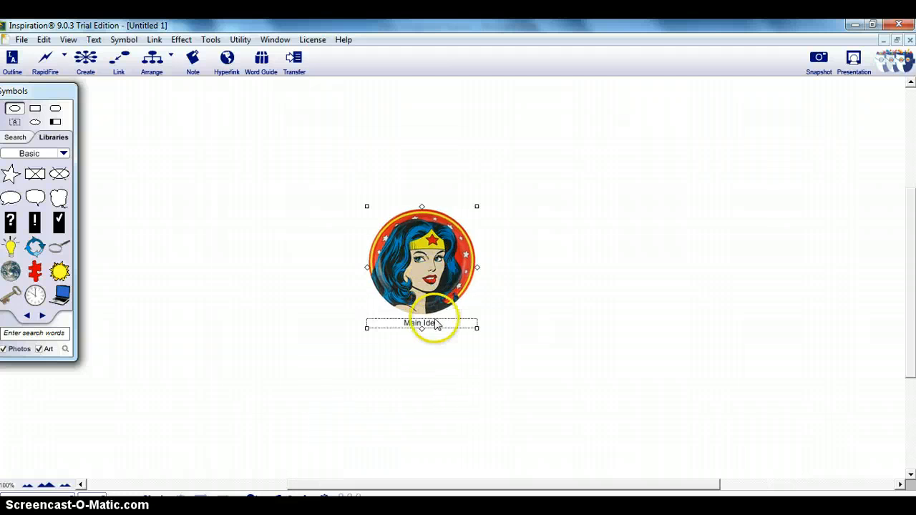
left_click(442, 322)
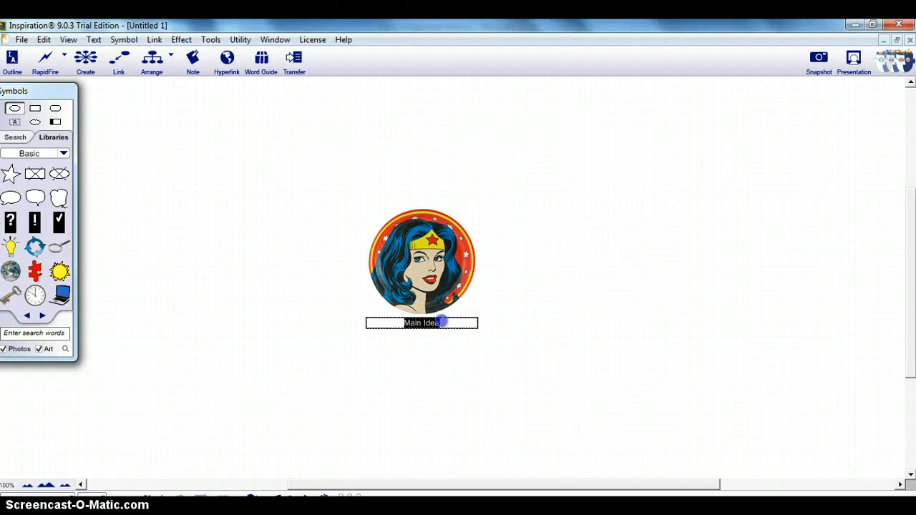
type("Wond")
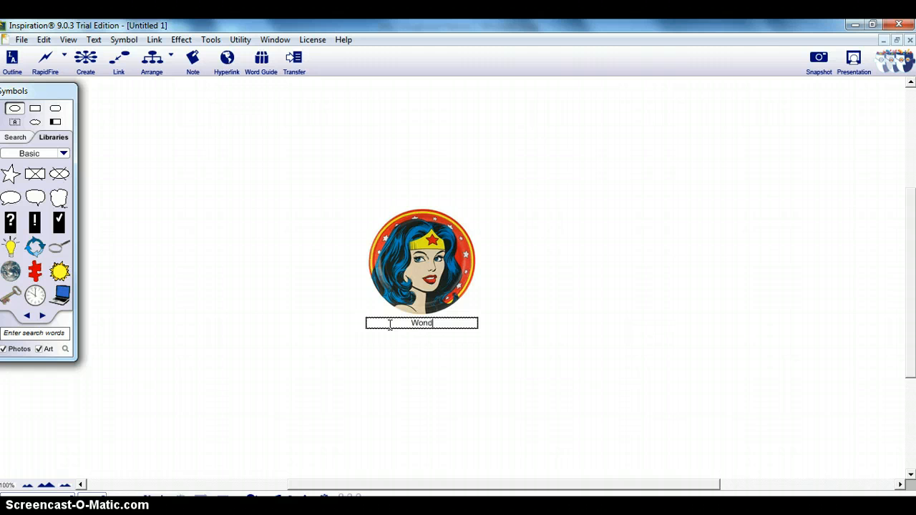
type("er Woman")
key("Return")
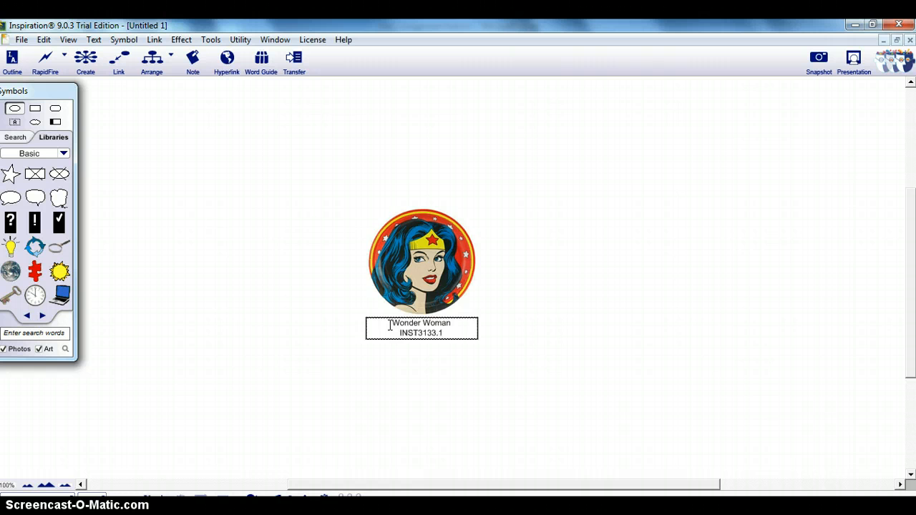
type("INST3133.10")
key("Return")
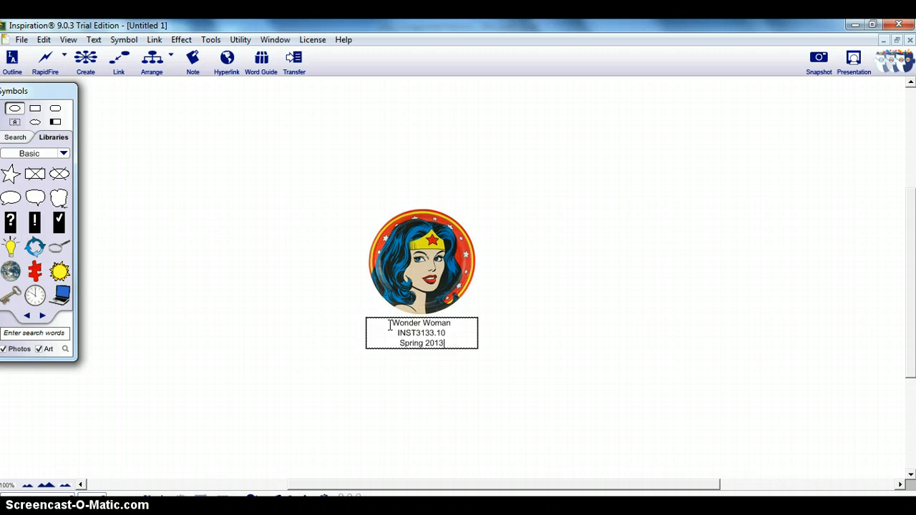
left_click(434, 254)
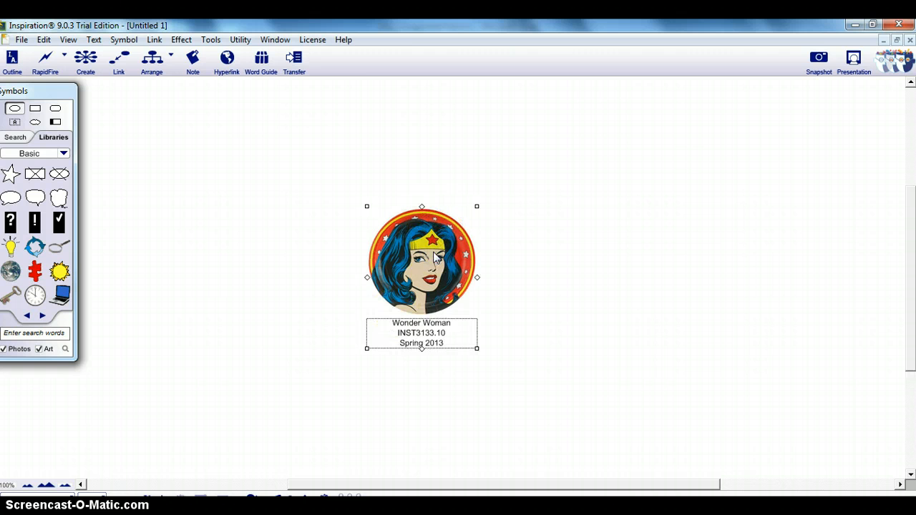
Step: Create three blank symbols linked from the Wonder Woman picture
left_click(429, 255)
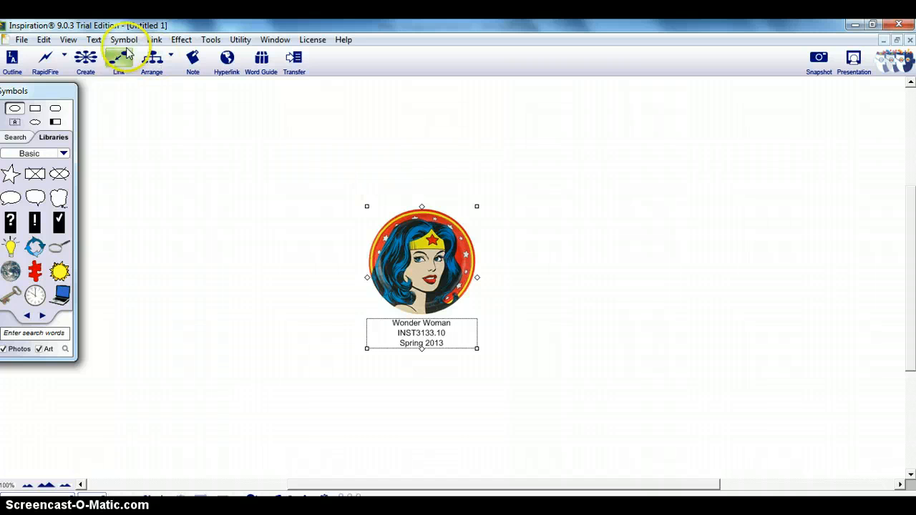
left_click(88, 59)
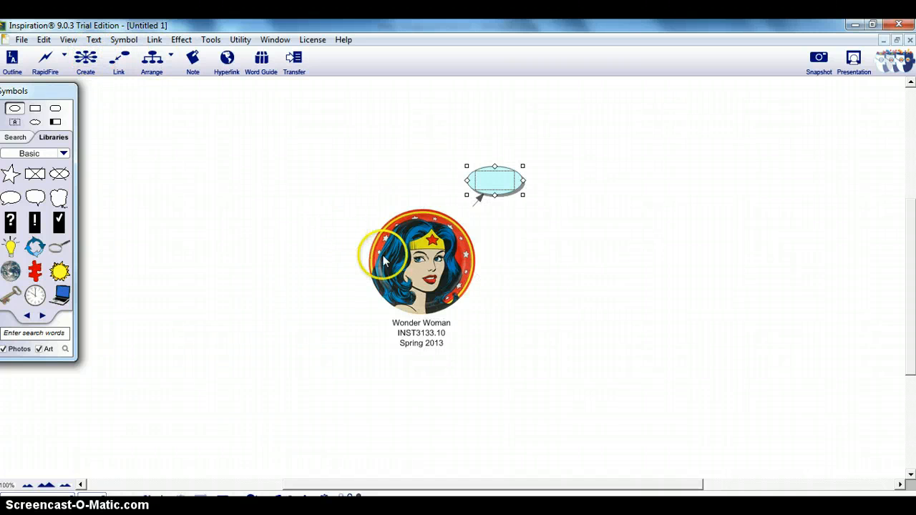
left_click(430, 265)
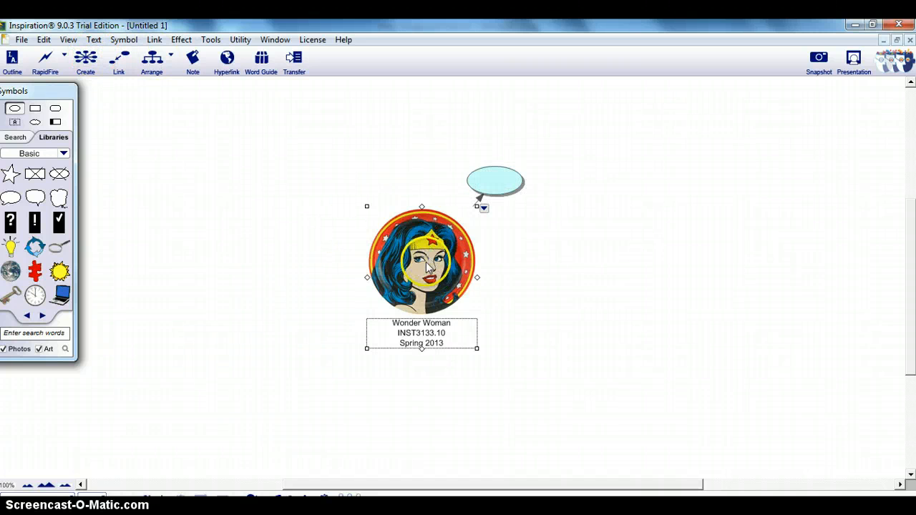
left_click(92, 63)
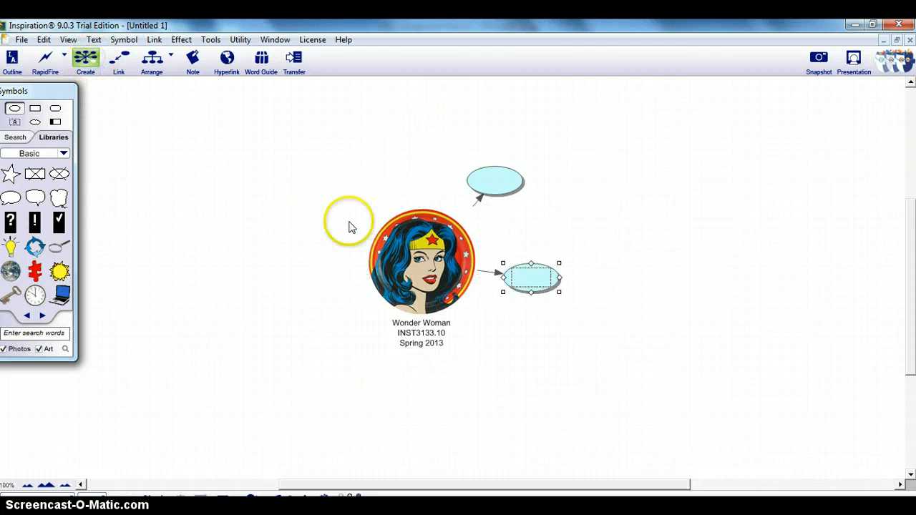
left_click(438, 283)
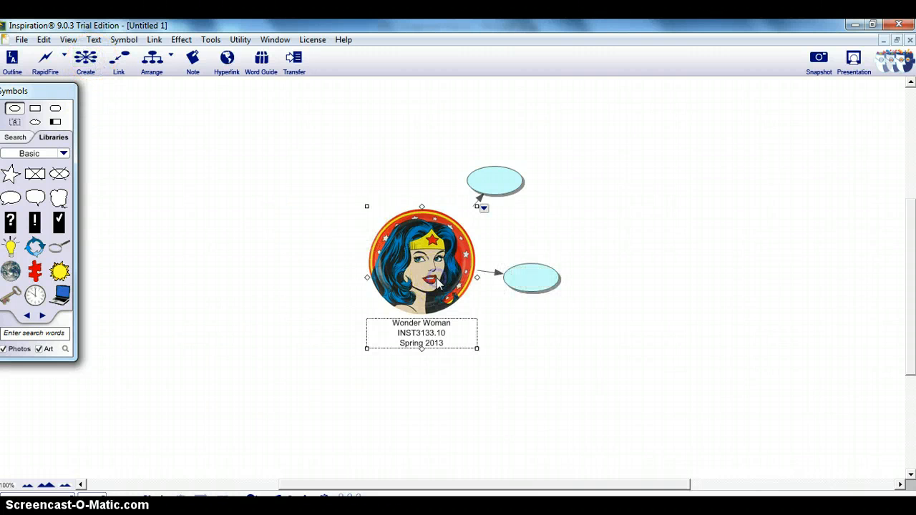
left_click(86, 63)
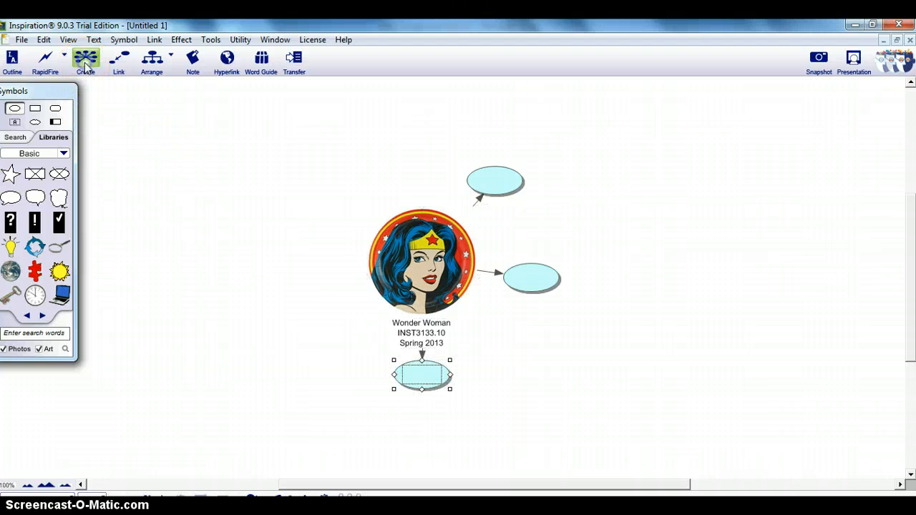
Step: Switch from the diagram to the outline view and add two more blank main topics under the Wonder Woman heading
left_click(405, 265)
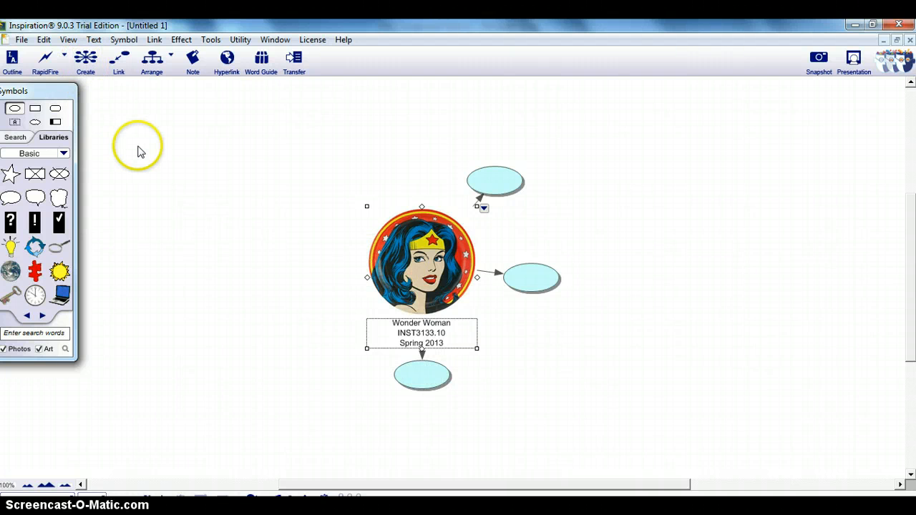
left_click(15, 71)
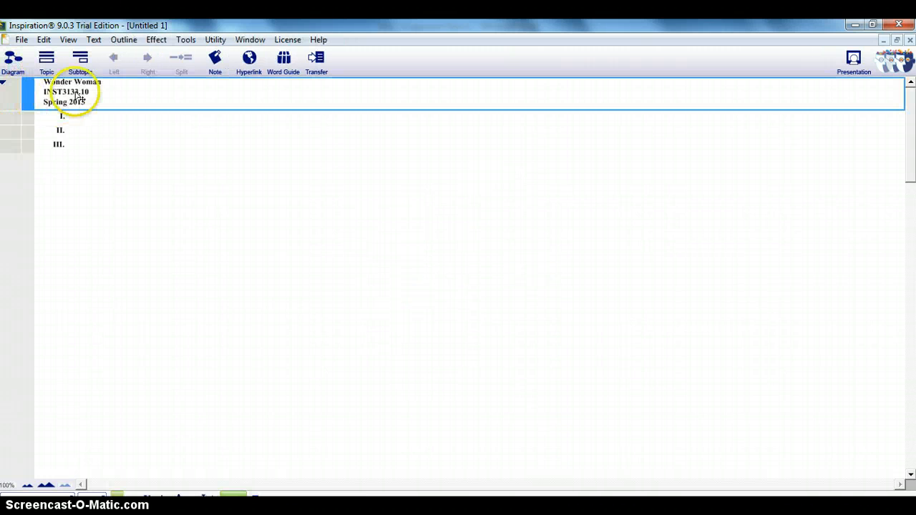
left_click(45, 63)
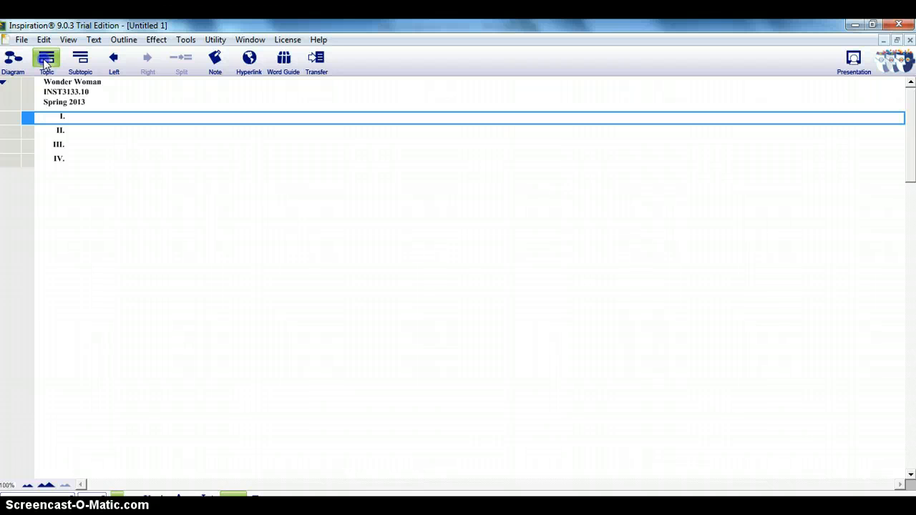
left_click(45, 63)
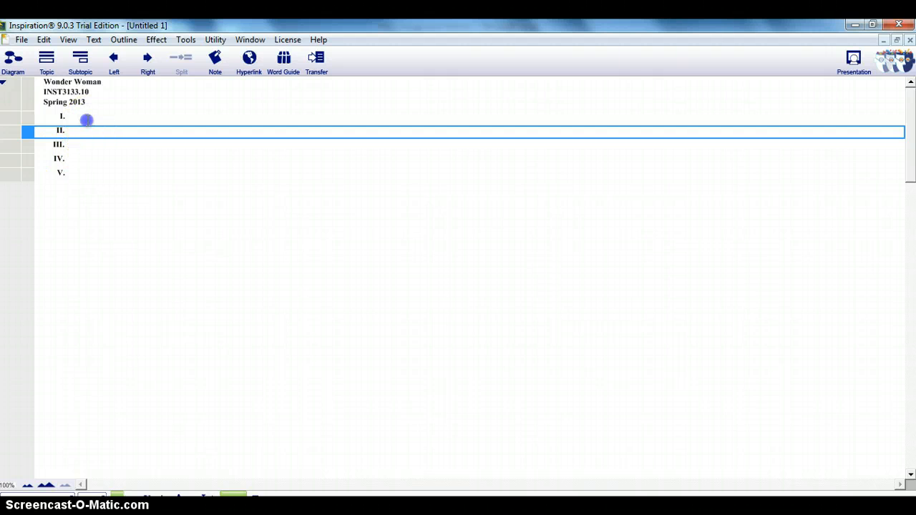
Step: Enter "SOE Disposition" as topic I and "SOE Dispostion" as topic II of the outline
left_click(86, 117)
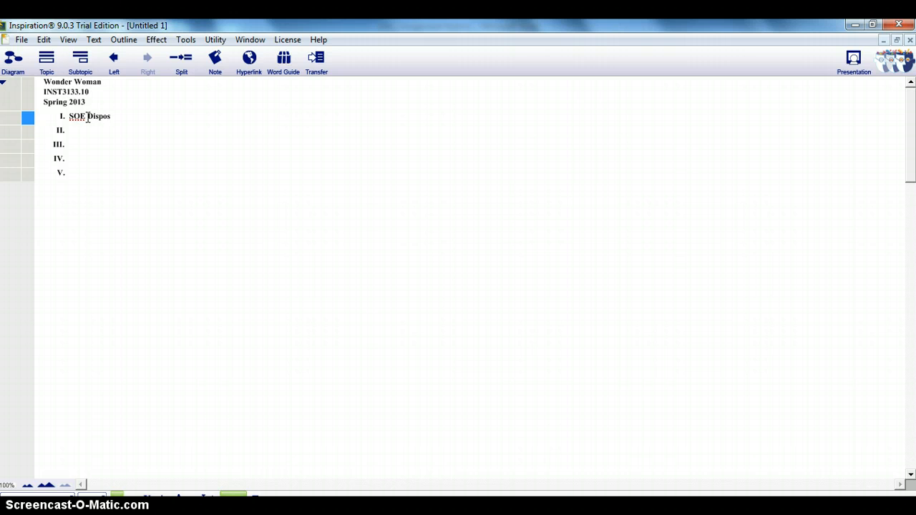
left_click(87, 130)
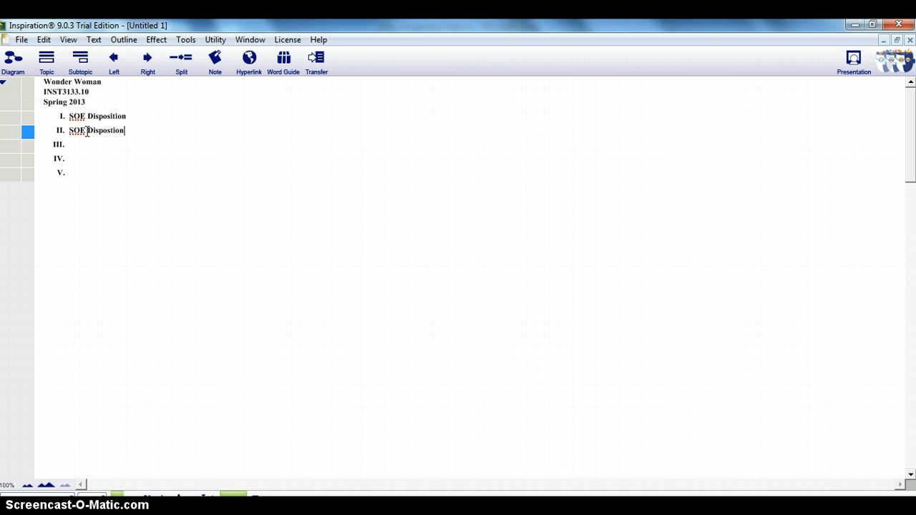
Step: Add two blank subtopics, A and B, at the same level under topic I, SOE Disposition
left_click(78, 116)
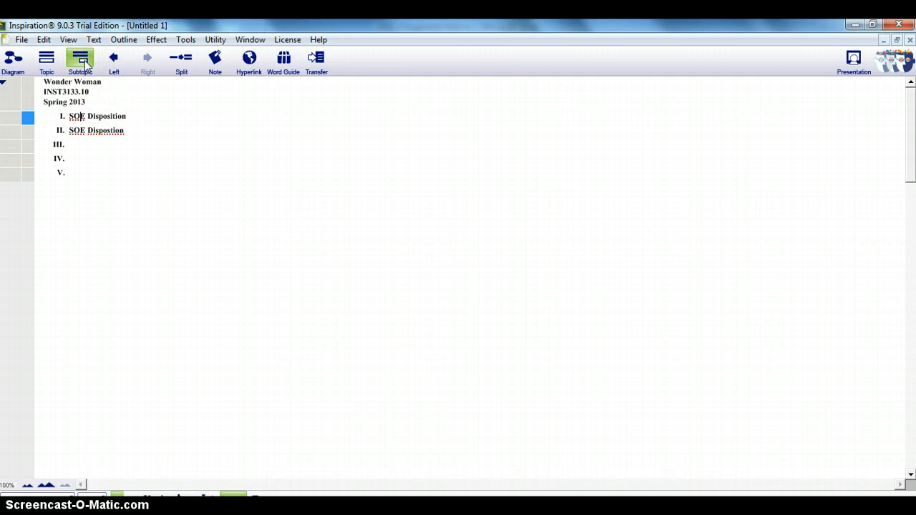
left_click(81, 60)
left_click(81, 60)
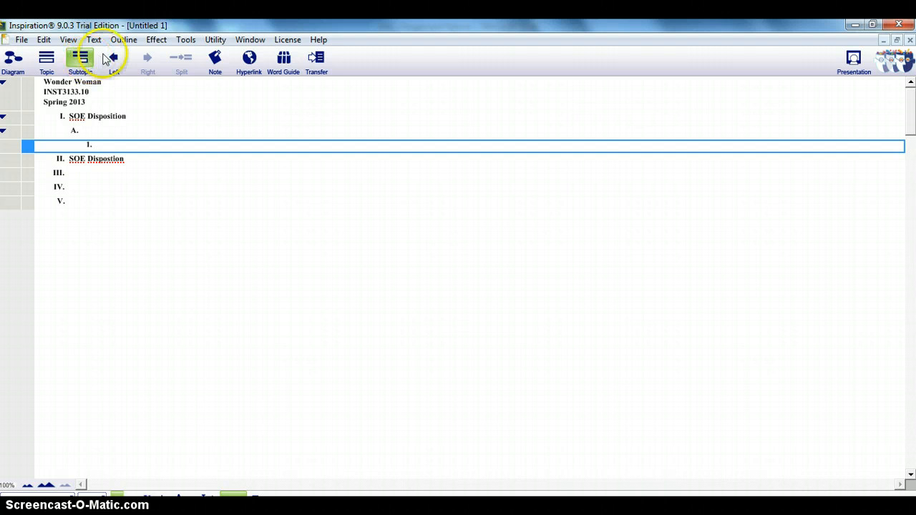
left_click(114, 60)
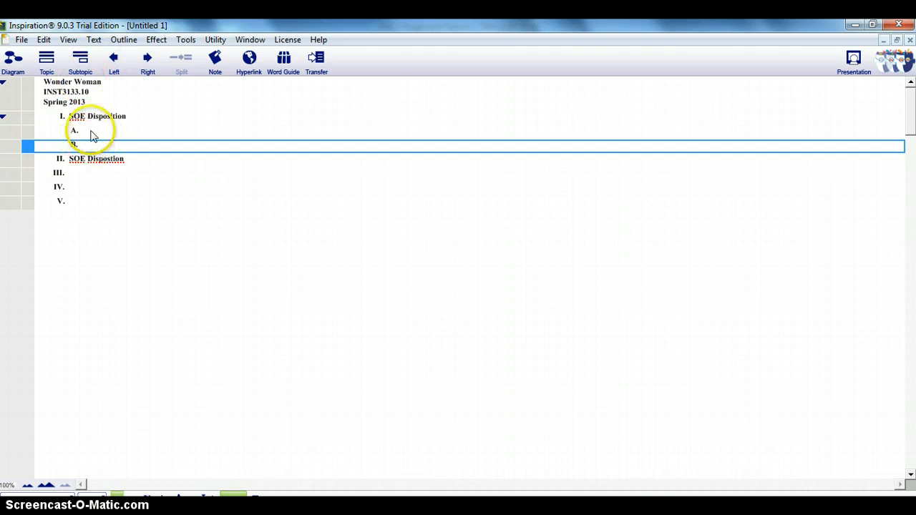
Step: Return to the diagram view and spread four of the symbols linked to the Wonder Woman picture farther away from it
left_click(12, 59)
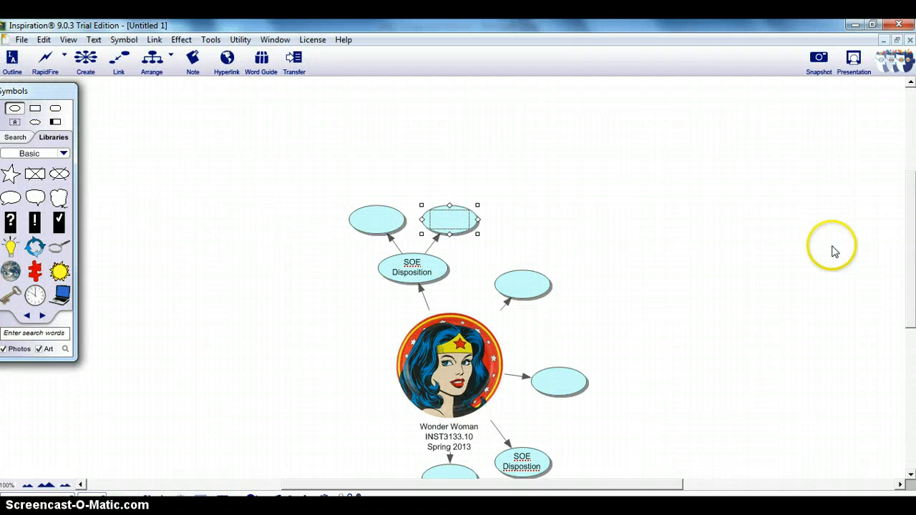
left_click_drag(910, 290, 909, 320)
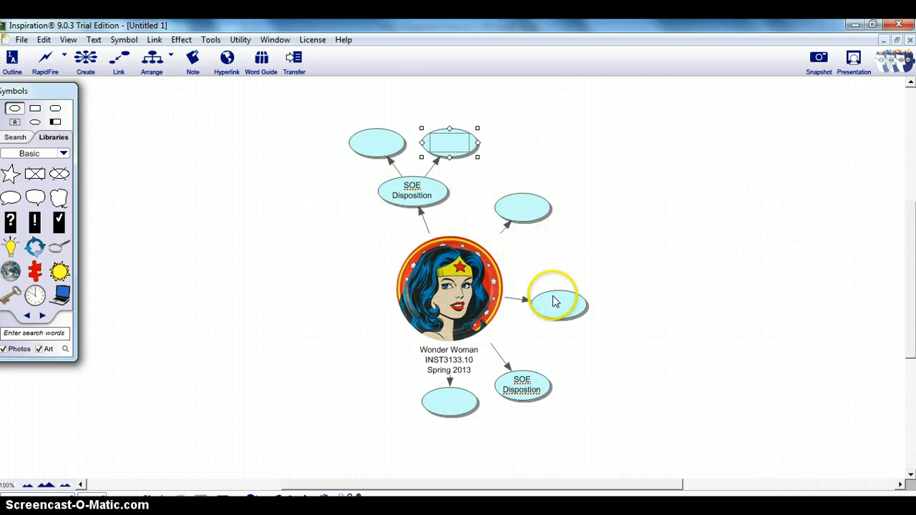
left_click_drag(446, 404, 265, 369)
left_click_drag(526, 386, 530, 440)
left_click_drag(532, 302, 580, 285)
left_click_drag(533, 200, 584, 179)
Step: Move the left blank subtopic symbol of SOE Disposition farther out and change it to the sun symbol from the Basic library
left_click(378, 145)
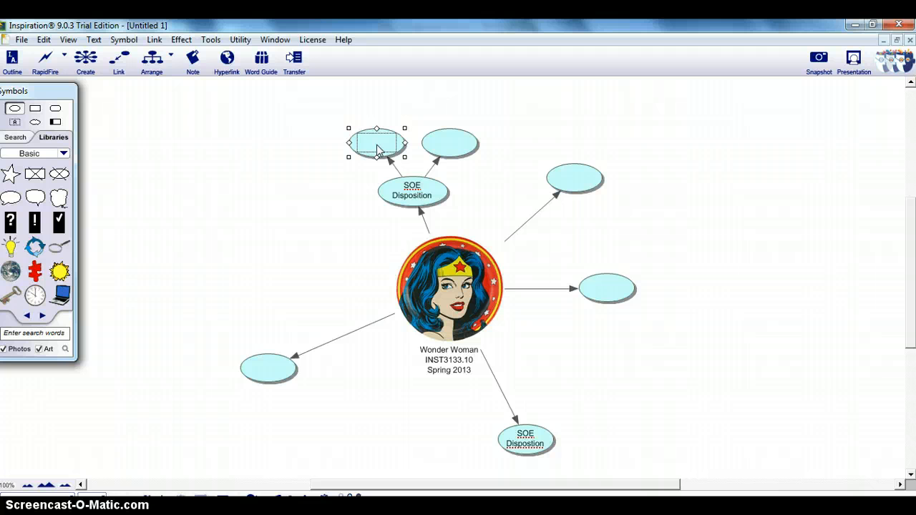
left_click(378, 146)
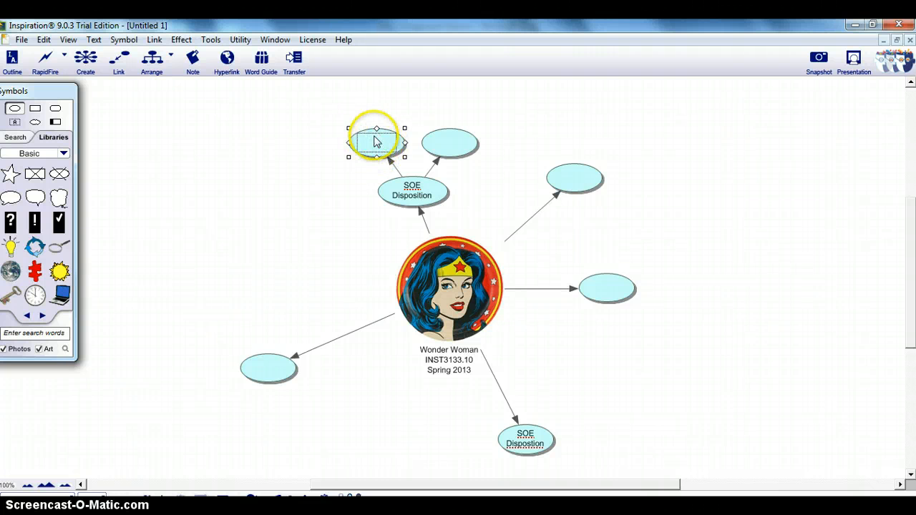
left_click_drag(377, 143, 327, 151)
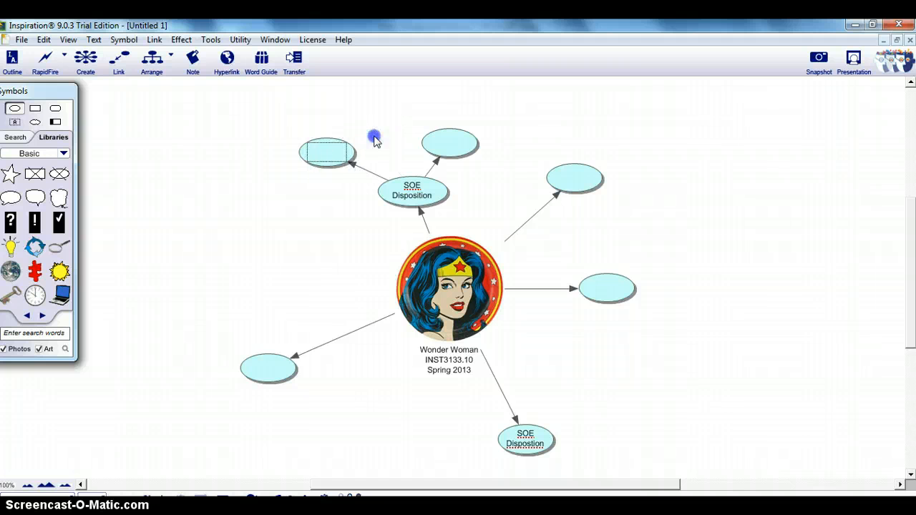
left_click(60, 270)
Step: Change the other blank SOE Disposition subtopic to the laptop symbol from the Central Ideas library and move it up clear of its parent
left_click(447, 147)
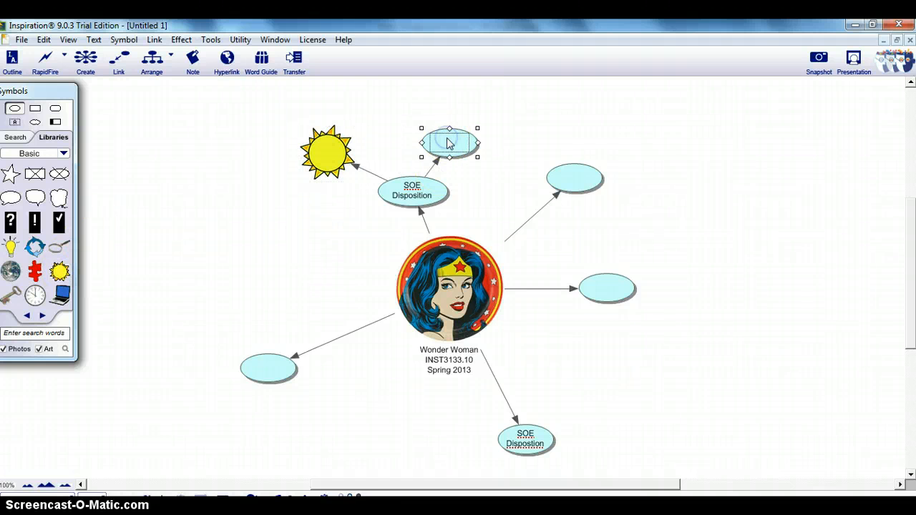
left_click(42, 317)
left_click(35, 293)
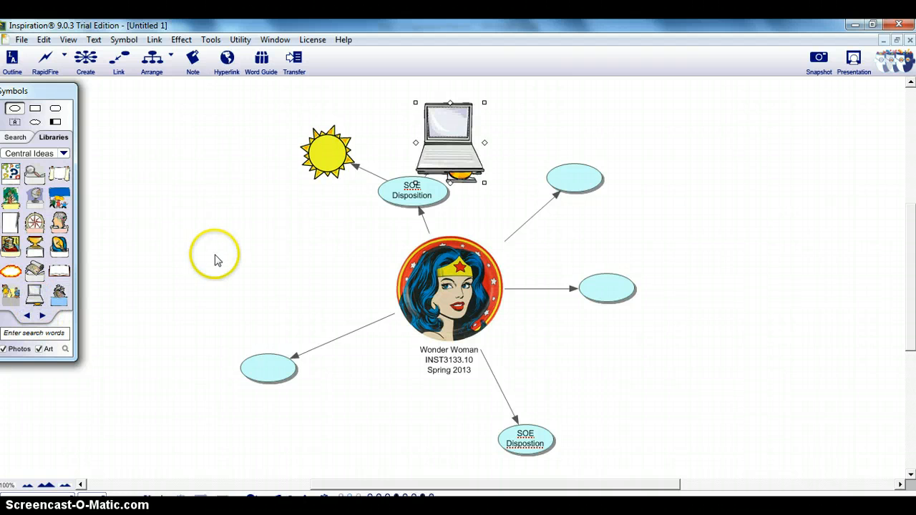
left_click_drag(476, 143, 481, 122)
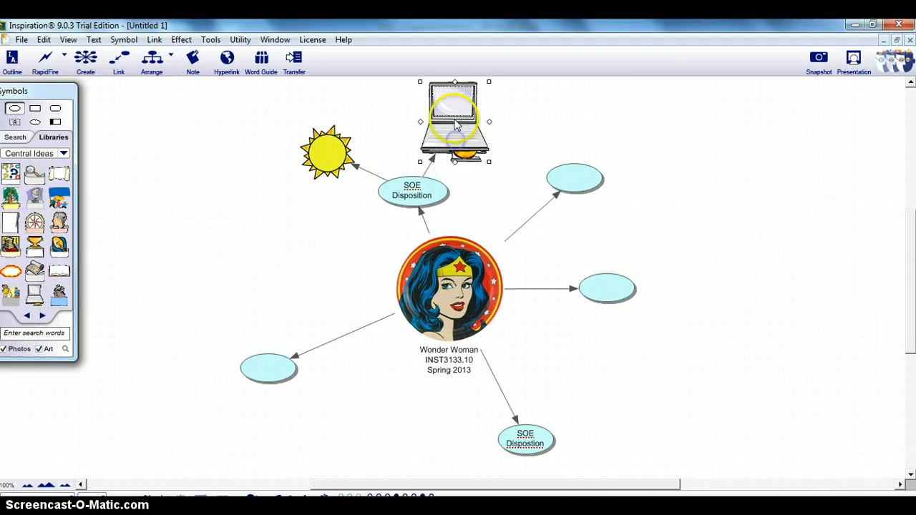
Step: Change the upper-right blank topic to the Central Ideas open book and the blank topic below it to the Thinking library's middle orange trapezoid
left_click(574, 179)
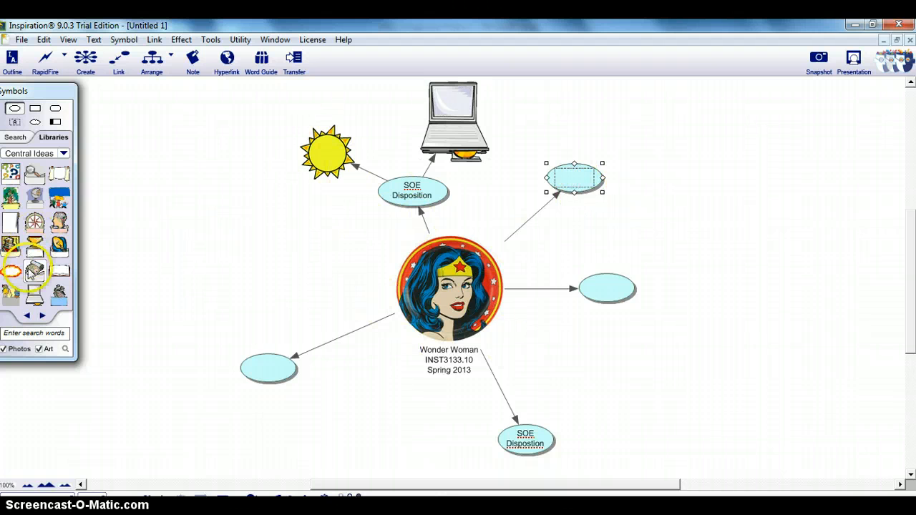
left_click(60, 271)
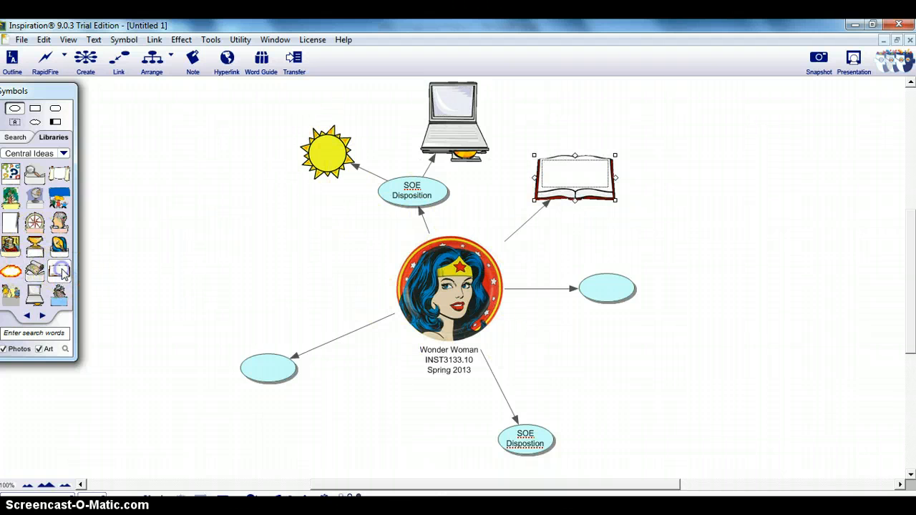
left_click(43, 316)
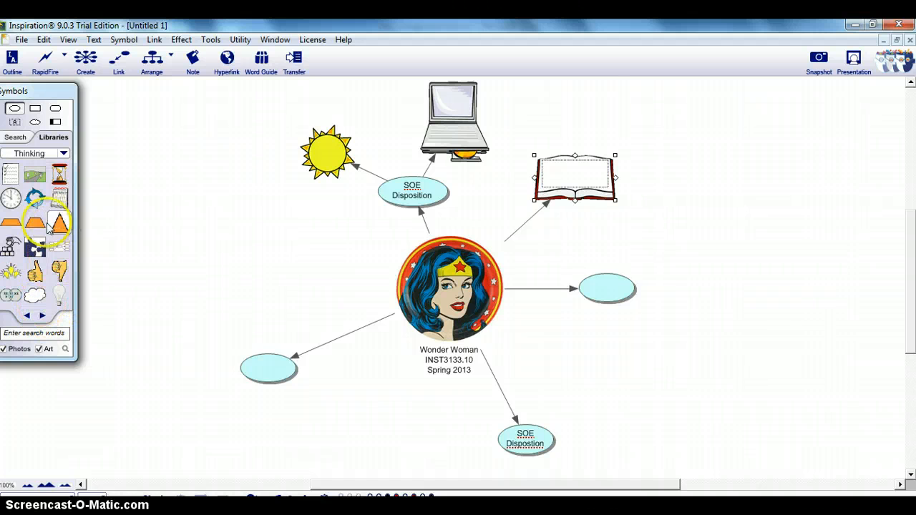
left_click(607, 290)
left_click(35, 222)
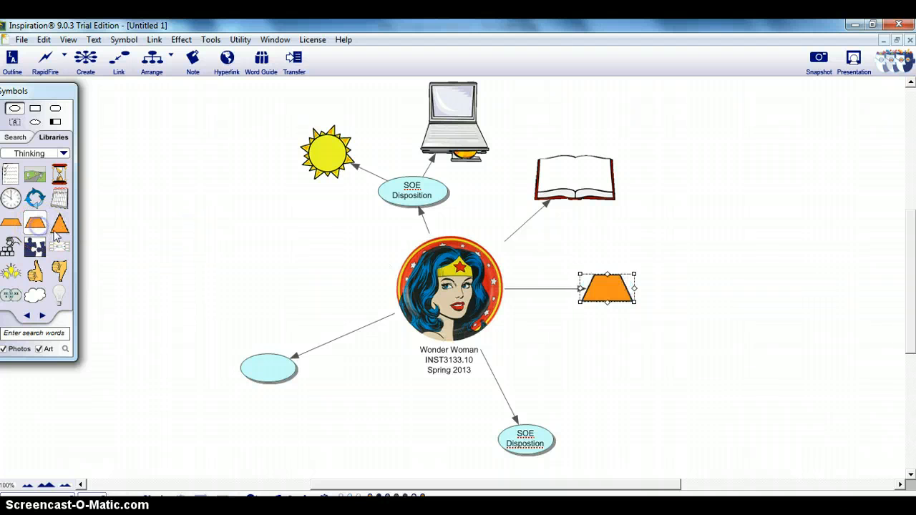
Step: Move the orange trapezoid slightly up and outward, and shift the open book down and to the right
left_click_drag(593, 296, 612, 282)
left_click_drag(577, 191, 601, 211)
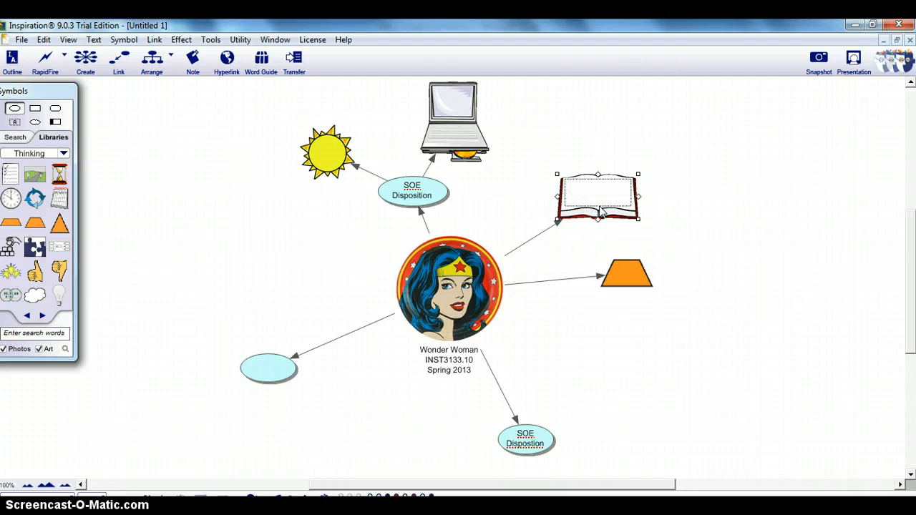
Step: Undo the moves and symbol changes of the book and trapezoid, back to two blank oval topics
key("ctrl+z")
key("ctrl+z")
key("ctrl+z")
key("ctrl+z")
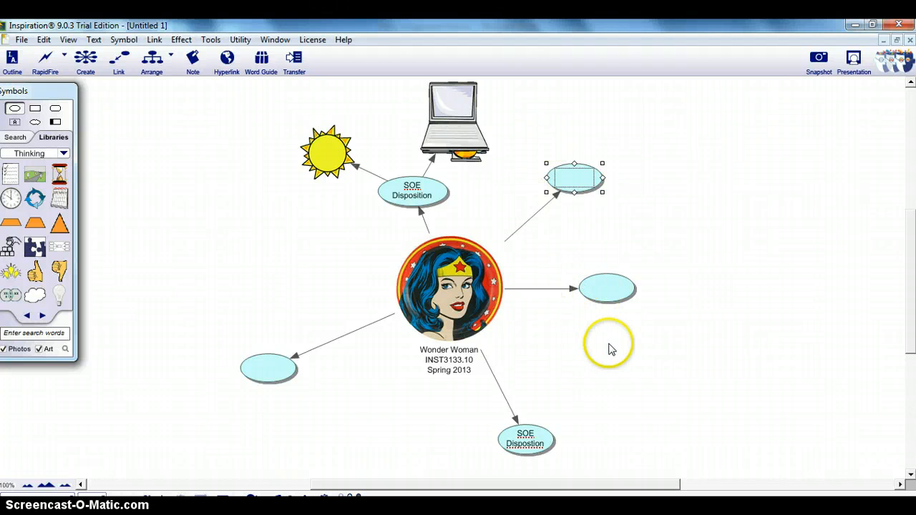
Step: Attach a note to the sun symbol reading "Type in what you will do exhibit this behavior in class...provide an example."
left_click(459, 136)
left_click(327, 159)
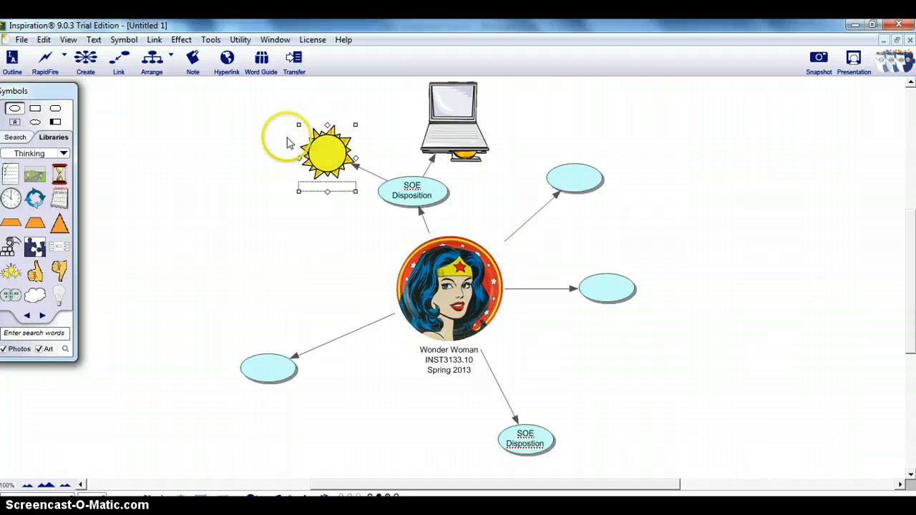
left_click(192, 66)
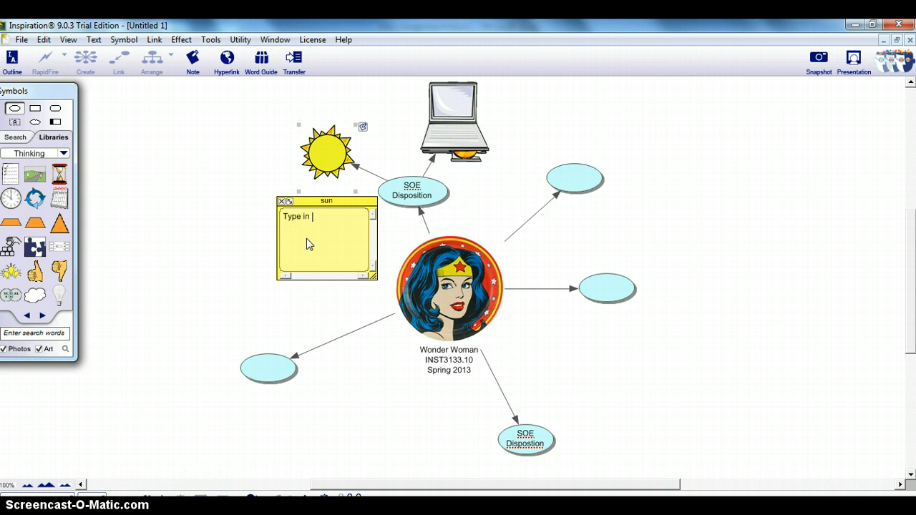
type("Type in what you will do exhibit this behavior in class...pr")
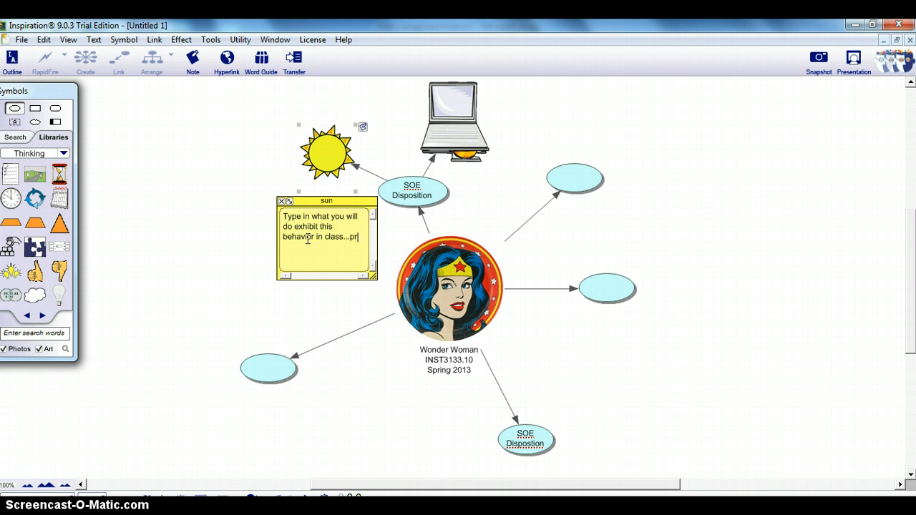
type("ovide an exa")
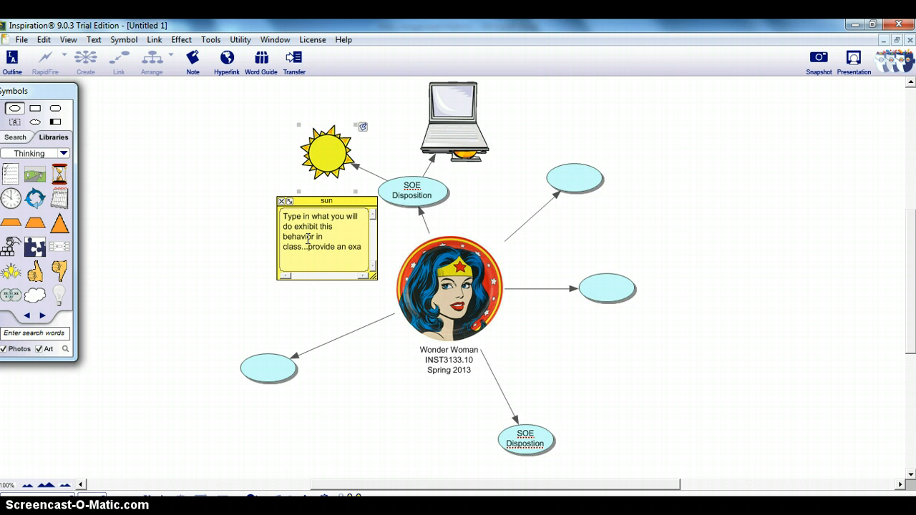
type("mple.")
Step: Move the sun's note down-left of the symbol, then hide it and show it again
left_click(287, 202)
left_click_drag(320, 203, 269, 190)
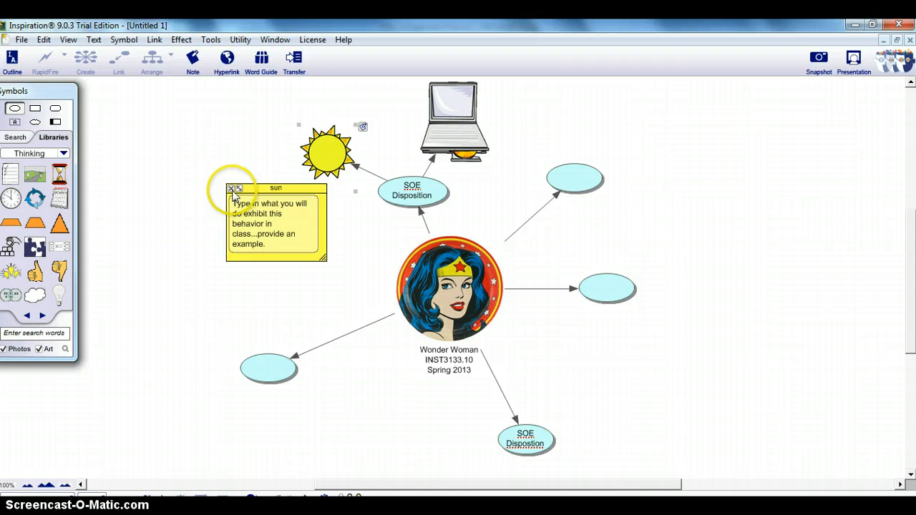
left_click(362, 128)
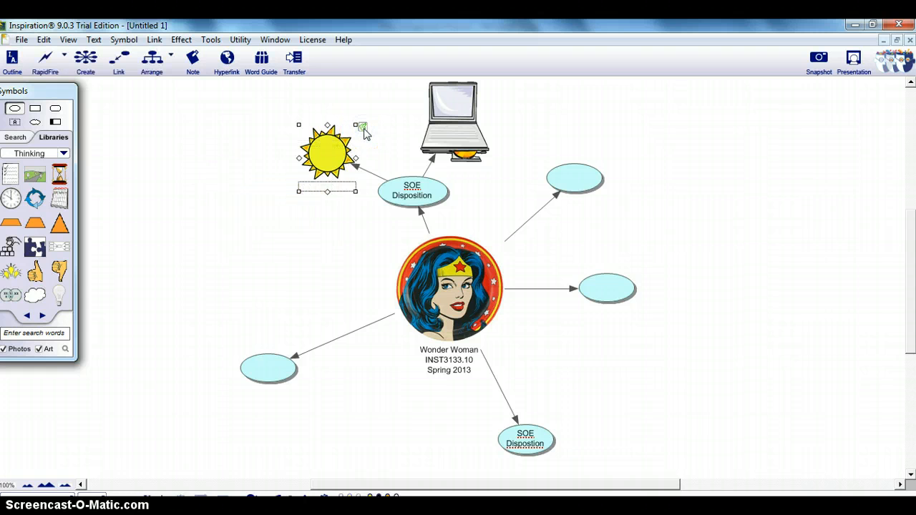
left_click(363, 129)
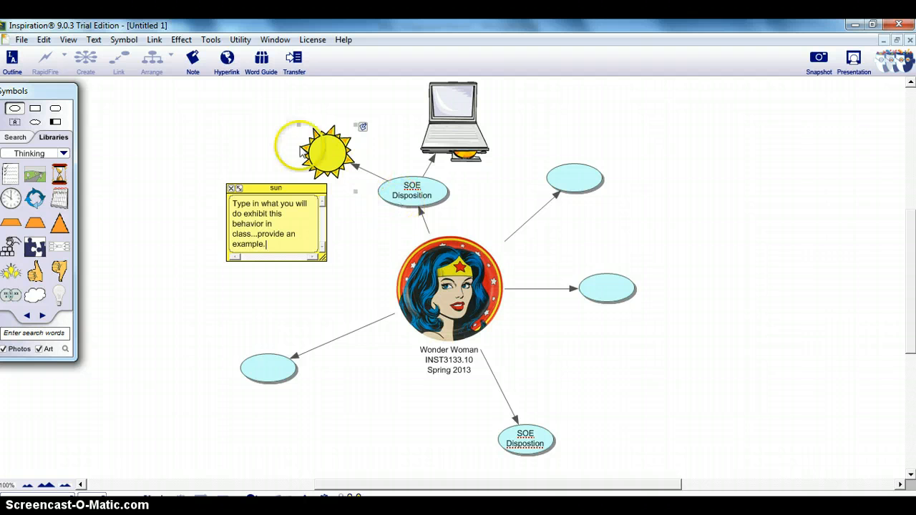
left_click(268, 148)
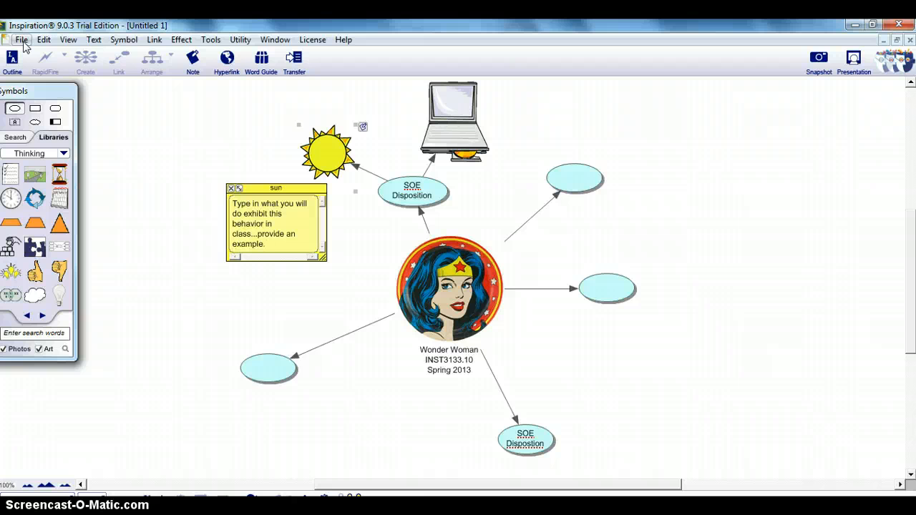
Step: Export the diagram as a JPEG graphics file named Wonder Woman INST3133 in My Pictures, replacing the existing file
left_click(22, 40)
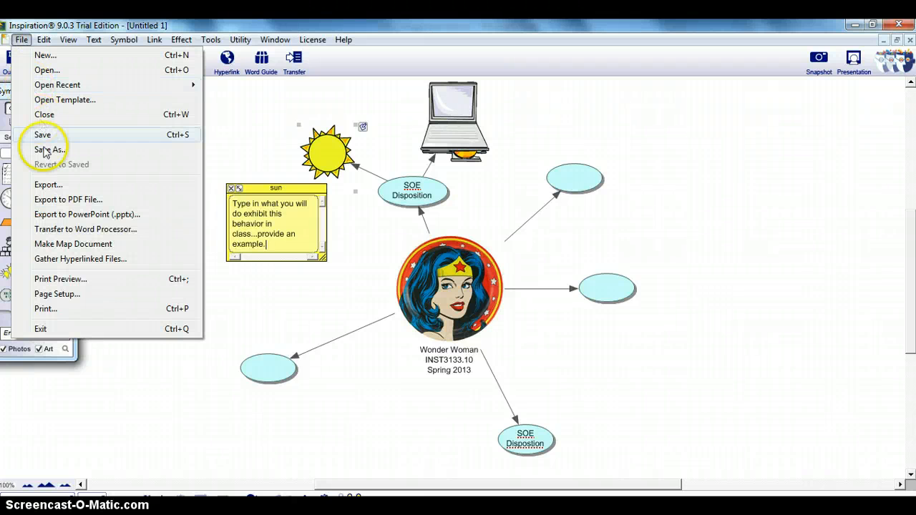
left_click(47, 186)
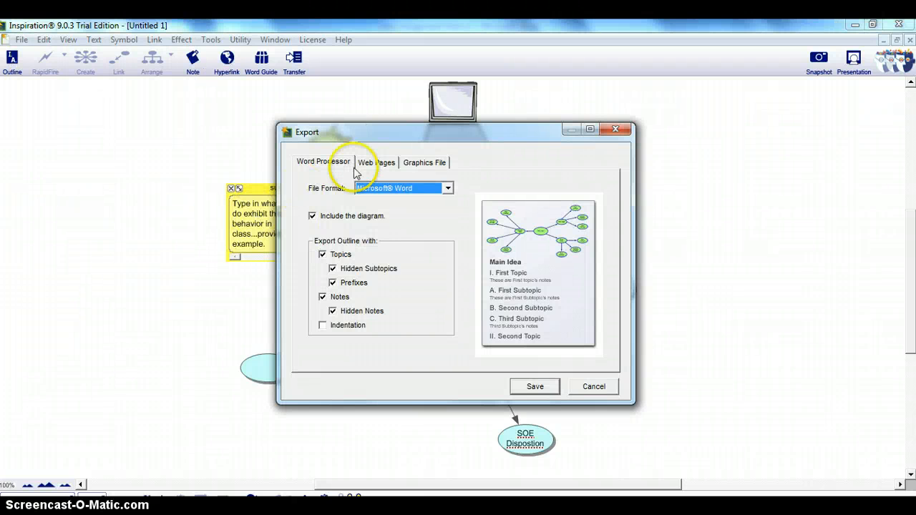
left_click(415, 165)
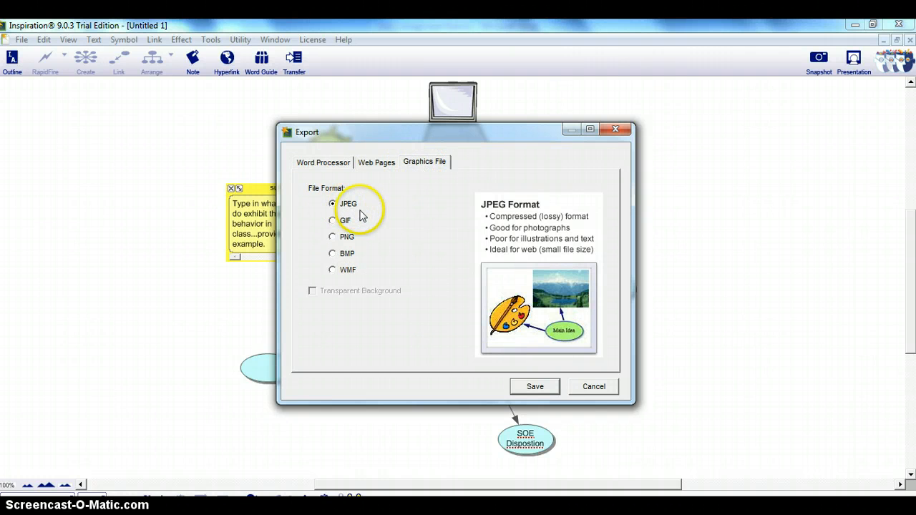
left_click(535, 385)
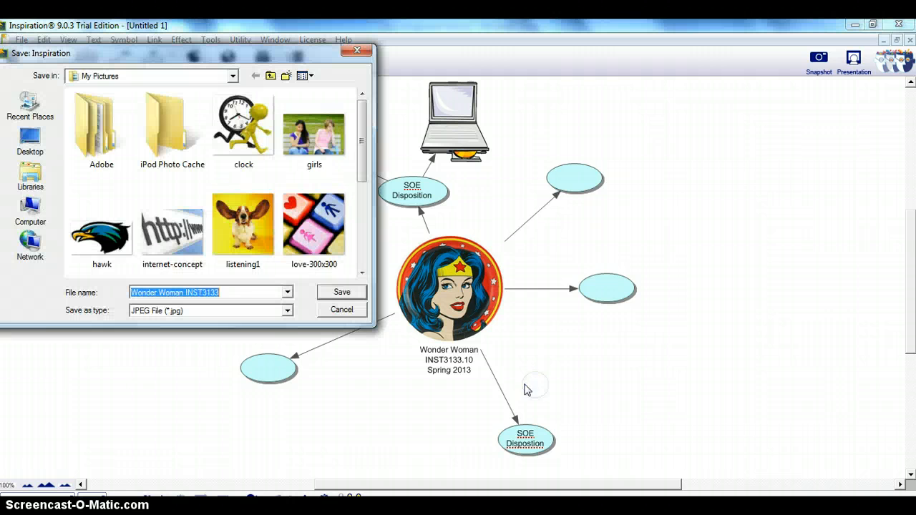
left_click(341, 295)
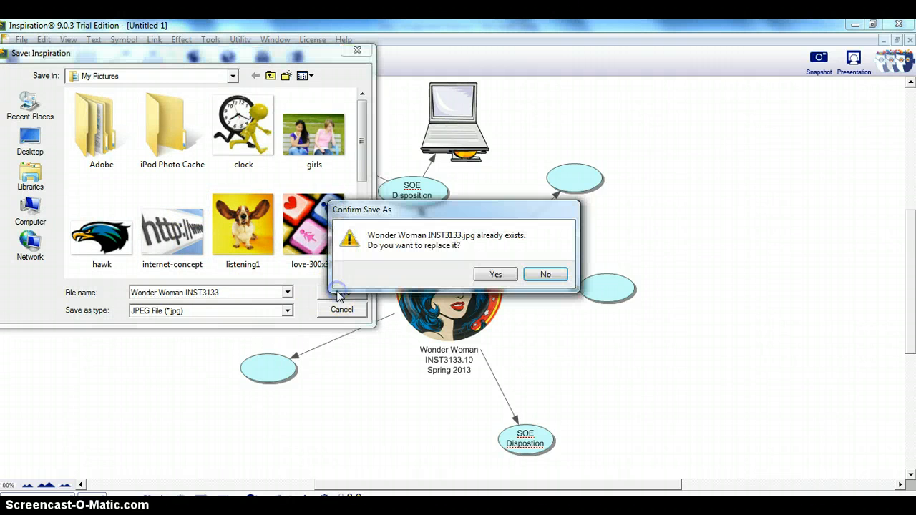
left_click(504, 275)
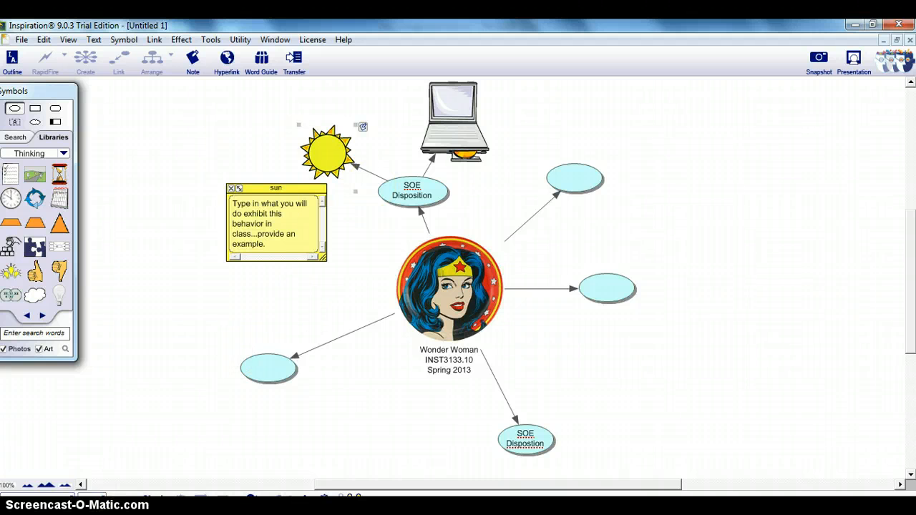
Step: Switch to the file explorer and open the exported Wonder Woman INST3133 image from the Pictures library to check it
left_click(97, 507)
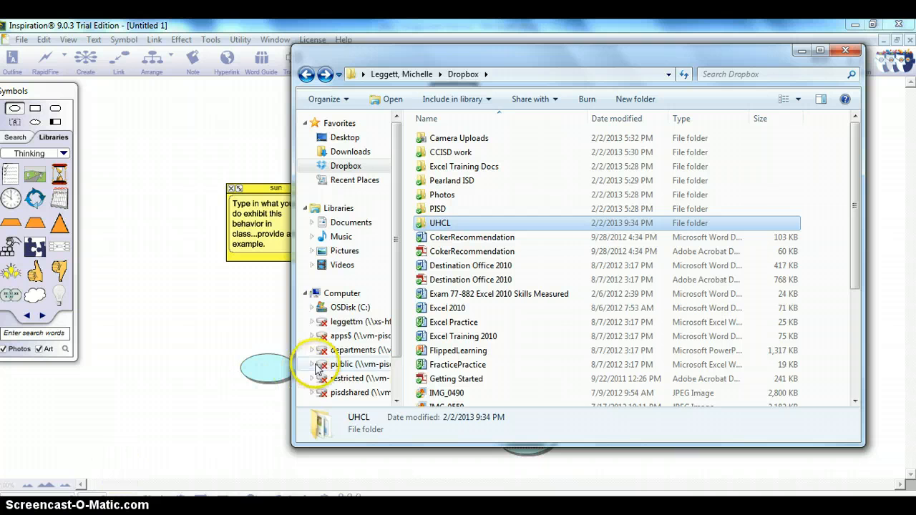
left_click(345, 251)
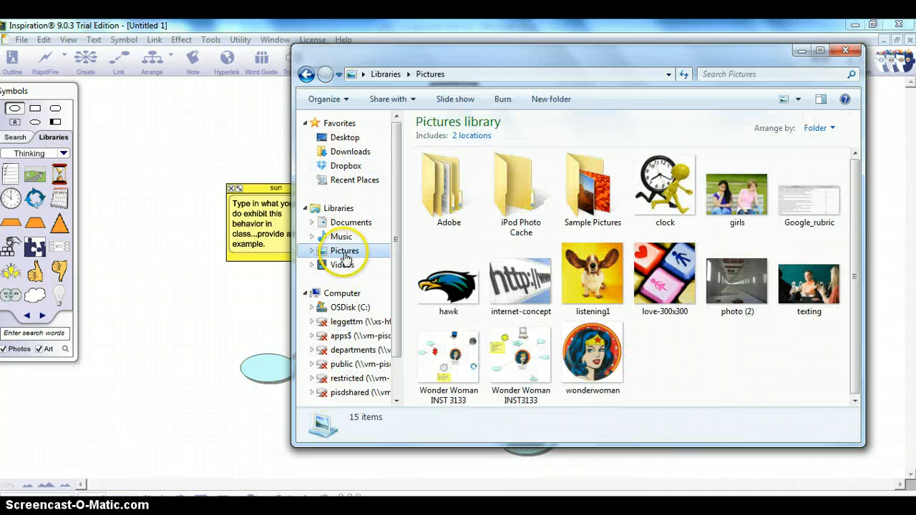
left_click(523, 351)
double_click(524, 350)
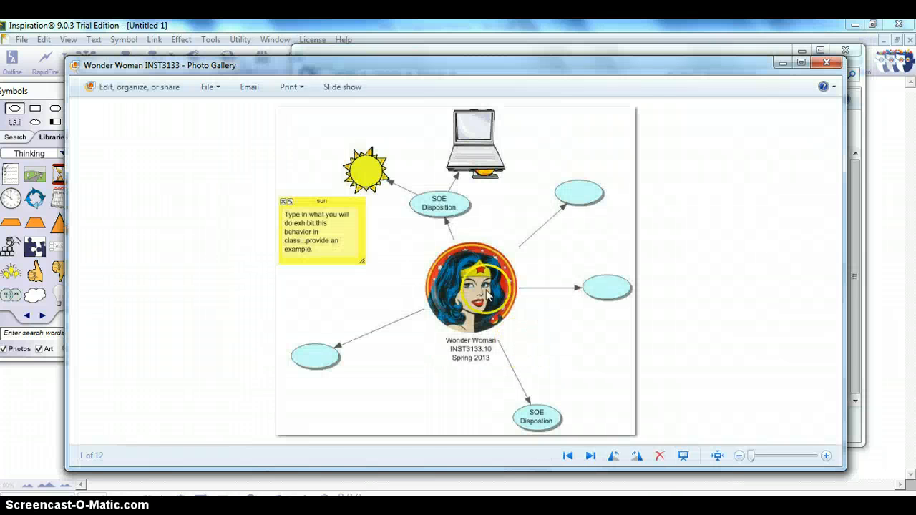